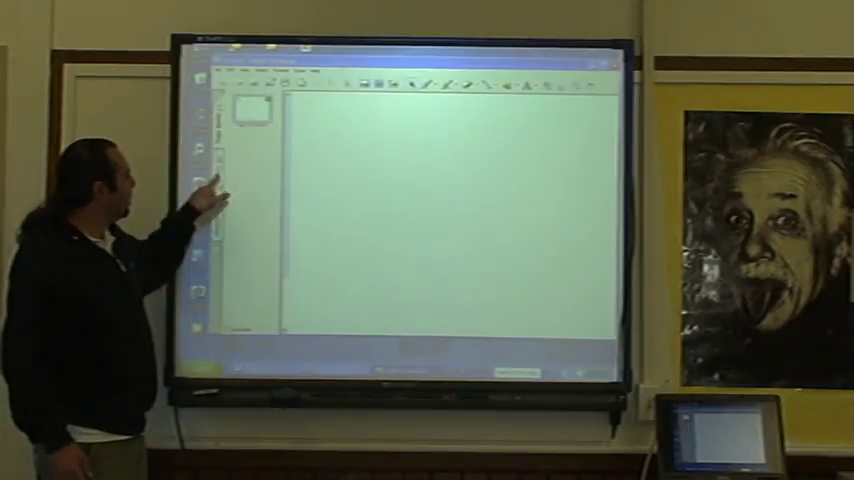
Show the Gallery and Attachments panes, then return to the page thumbnails.
{"action": "left_click", "coordinate": [222, 190]}
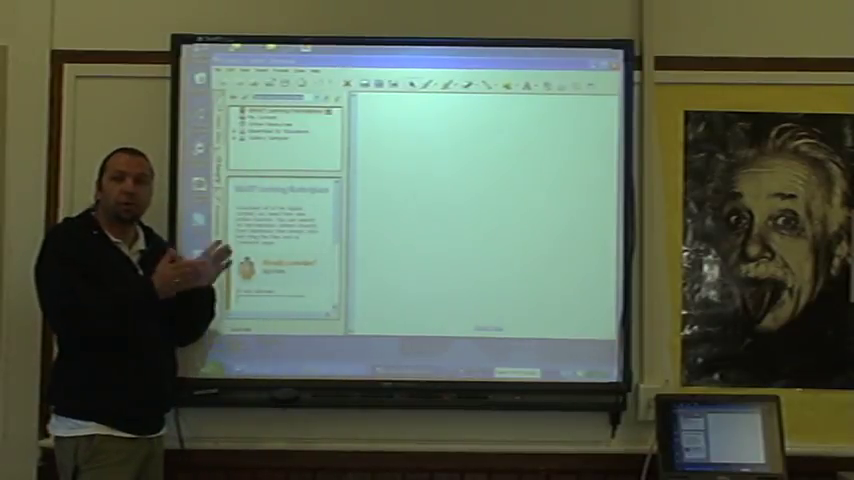
{"action": "left_click", "coordinate": [203, 225]}
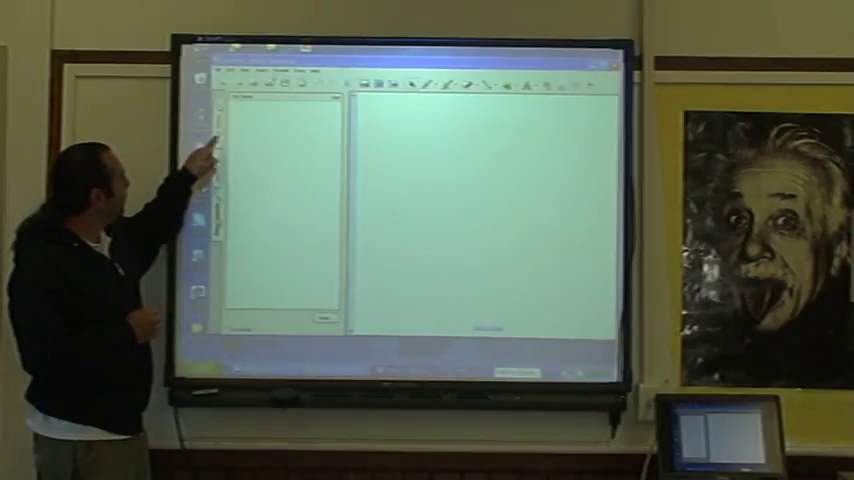
{"action": "left_click", "coordinate": [212, 140]}
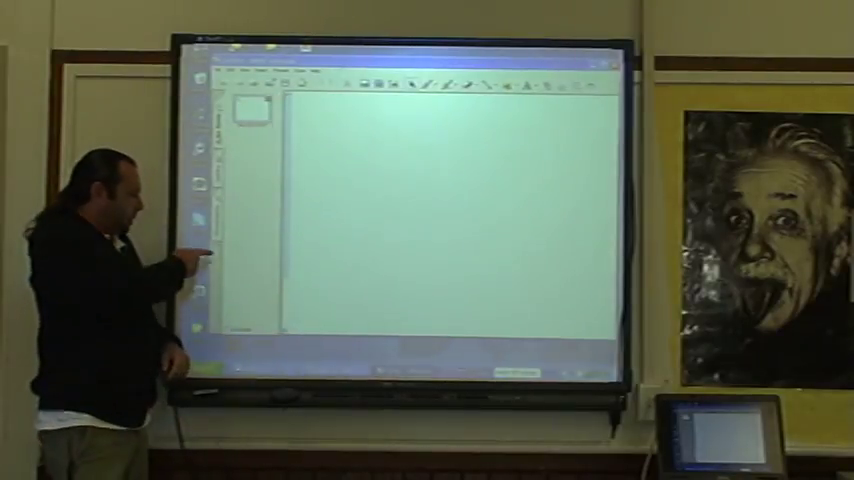
Move the sidebar to the right side and back left, then enable Auto-hide.
{"action": "left_click", "coordinate": [215, 250]}
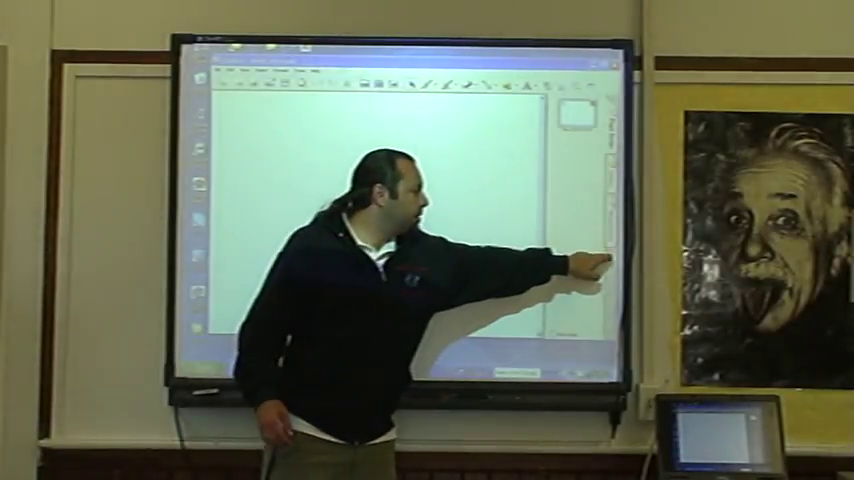
{"action": "left_click", "coordinate": [592, 265]}
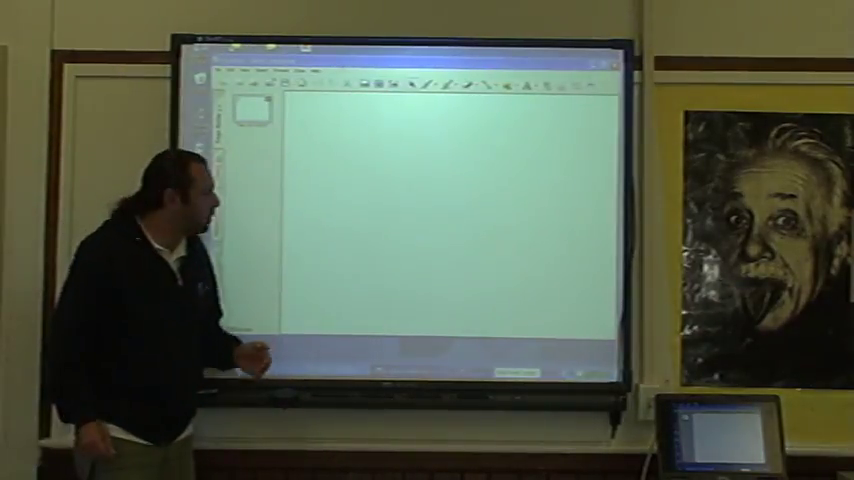
{"action": "left_click", "coordinate": [345, 207]}
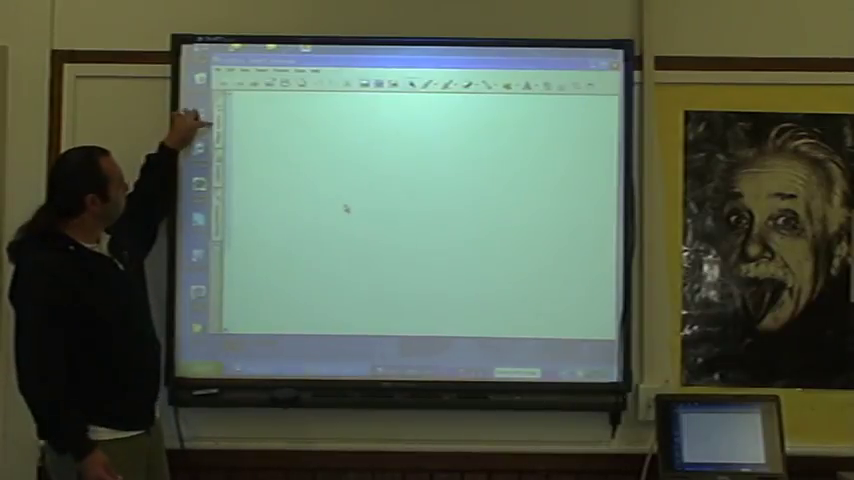
Reopen the page thumbnails, then the Gallery, ending on the empty Attachments pane.
{"action": "left_click", "coordinate": [200, 135]}
{"action": "left_click", "coordinate": [200, 185]}
{"action": "left_click", "coordinate": [200, 220]}
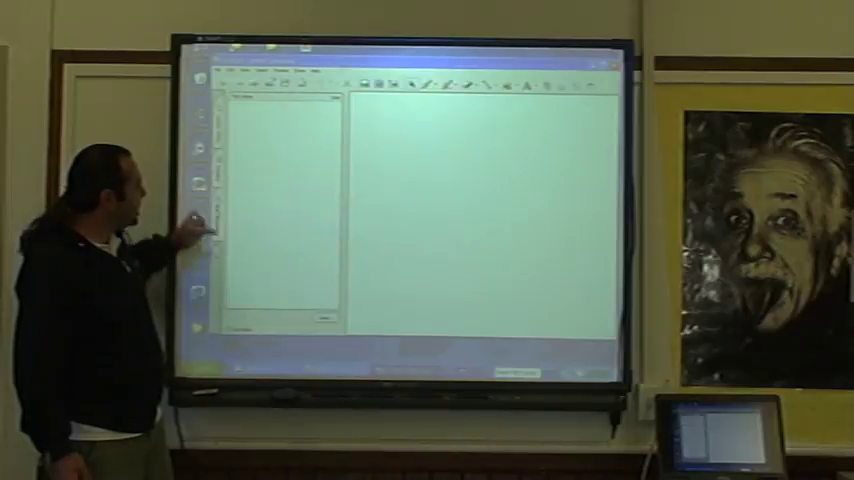